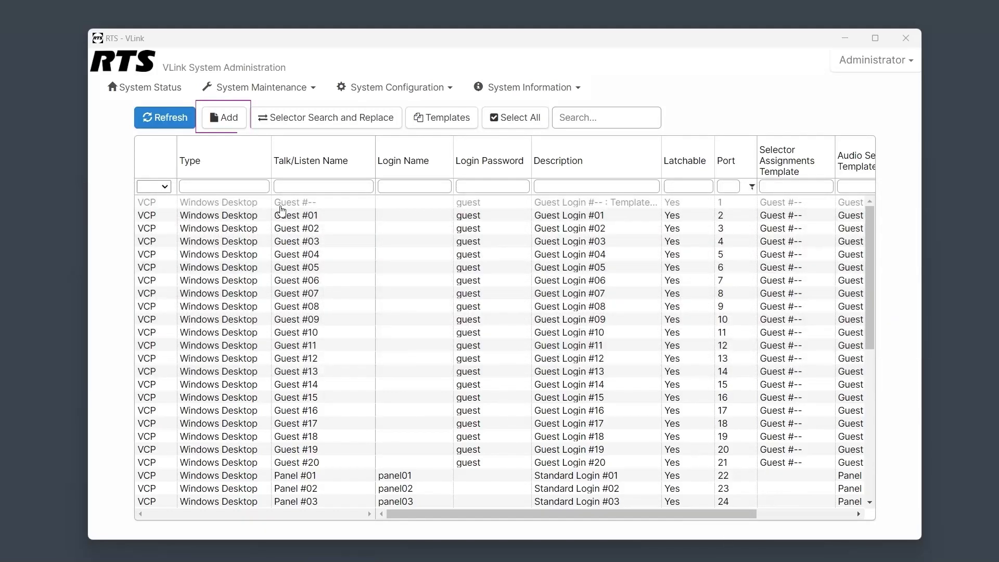
Open the Add Client form from the client table.
left_click(229, 117)
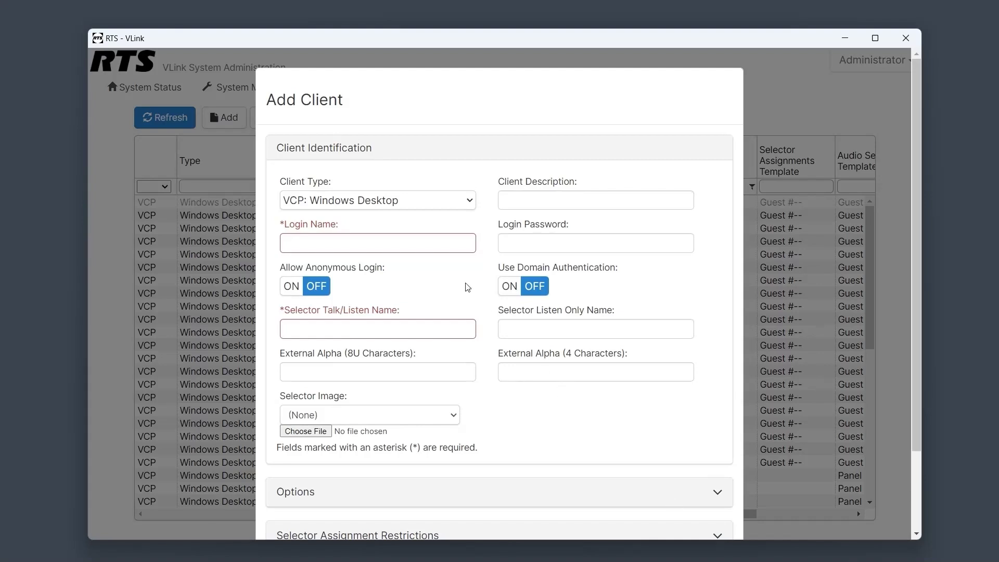
Enter a VCP: Windows Desktop client with login name Example, a login password, and talk/listen name Example.
left_click(432, 207)
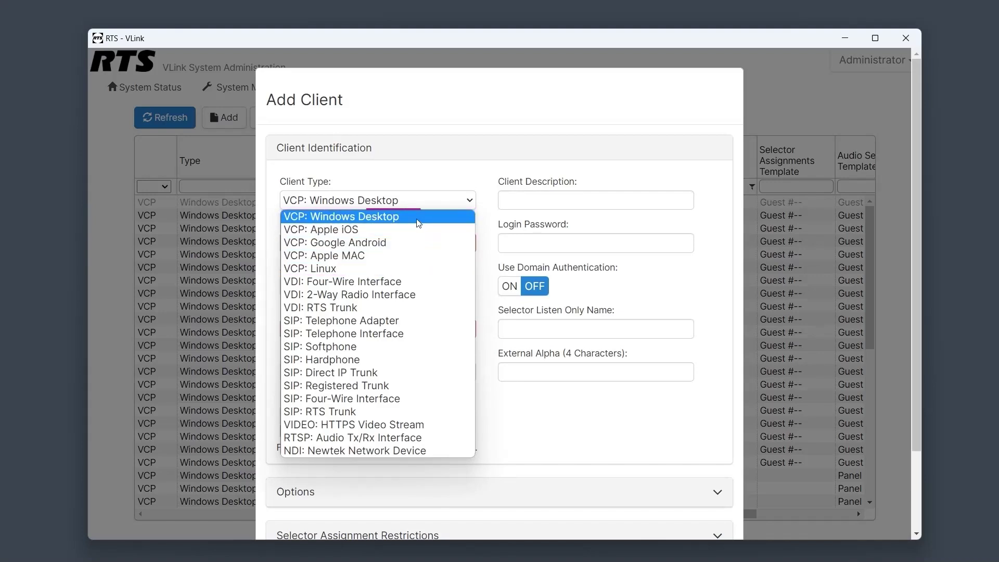
left_click(416, 217)
left_click(416, 241)
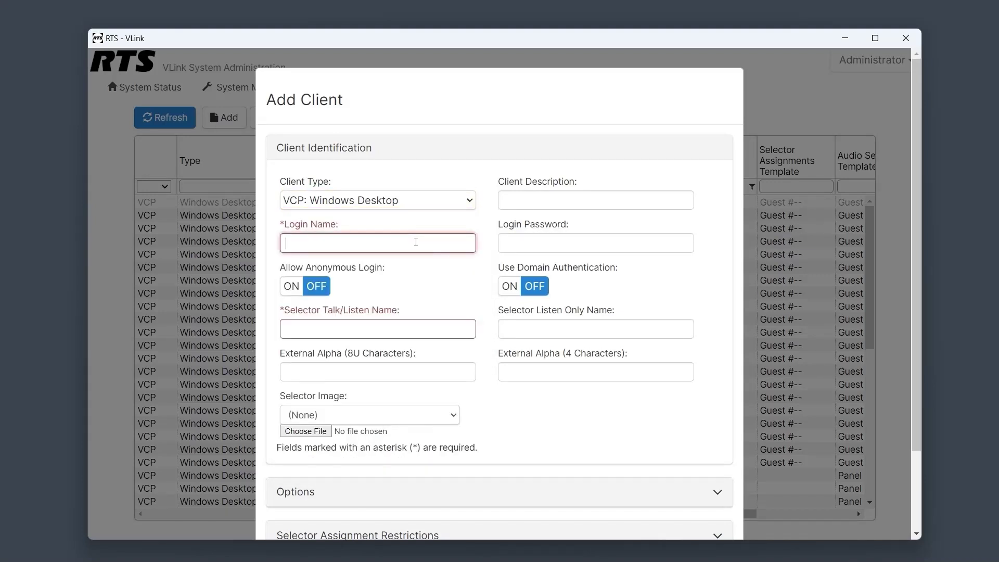
type("Example")
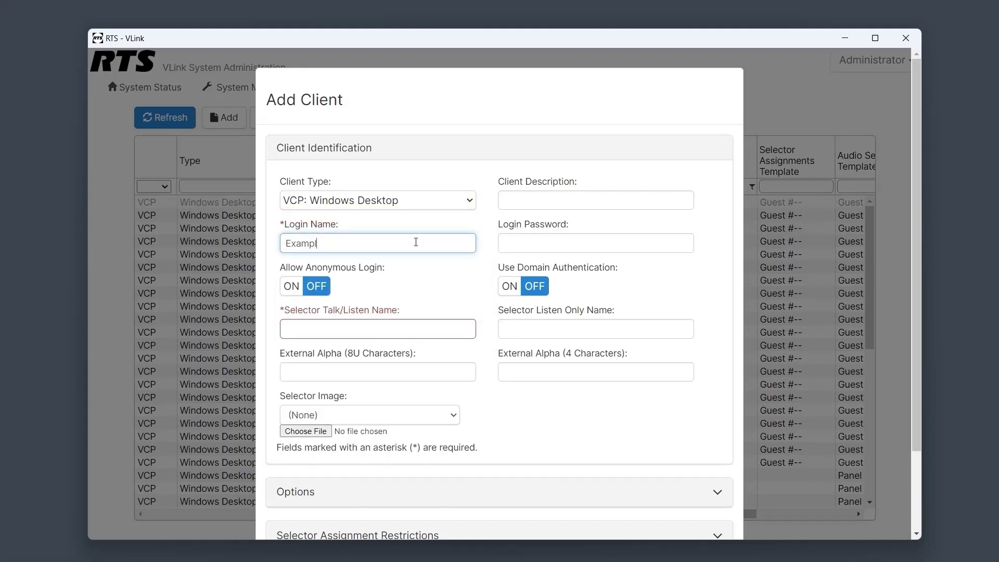
left_click(512, 240)
type("password")
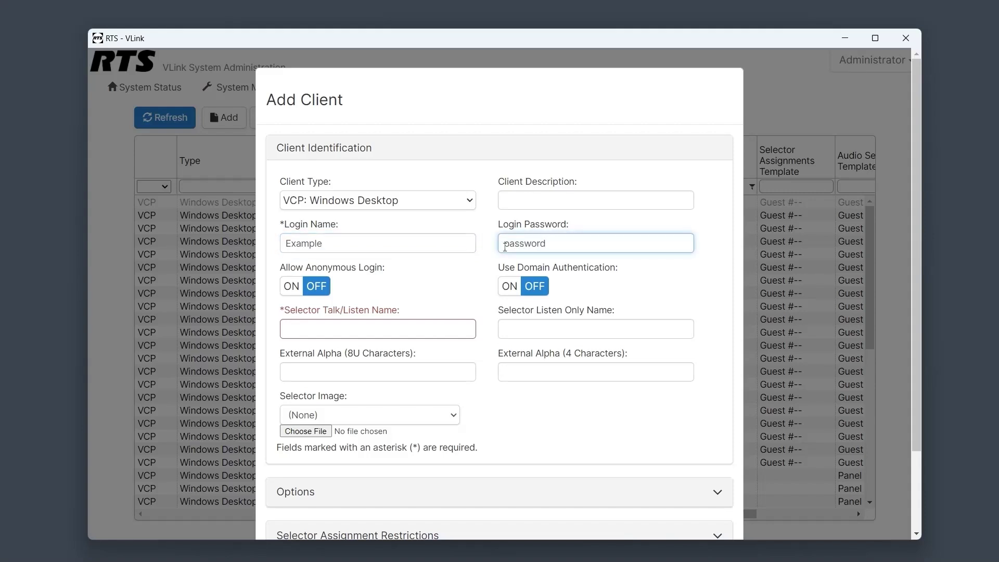
left_click(442, 325)
type("Example")
left_click(679, 444)
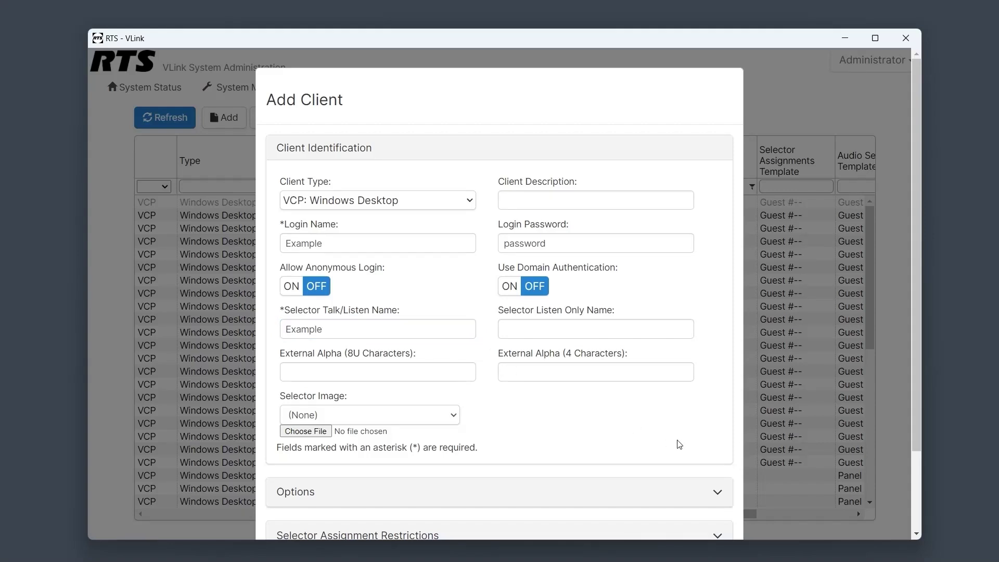
Expand the Options section and review IFB Destination, ISO Destination and Record Audio, all left off.
scroll(680, 444, "down", 2)
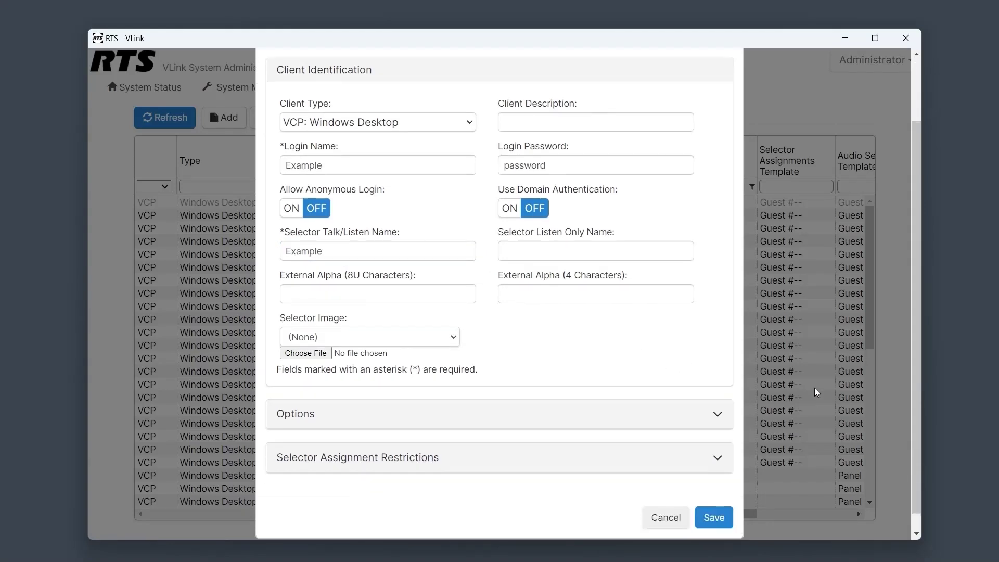
left_click(670, 404)
scroll(674, 401, "down", 4)
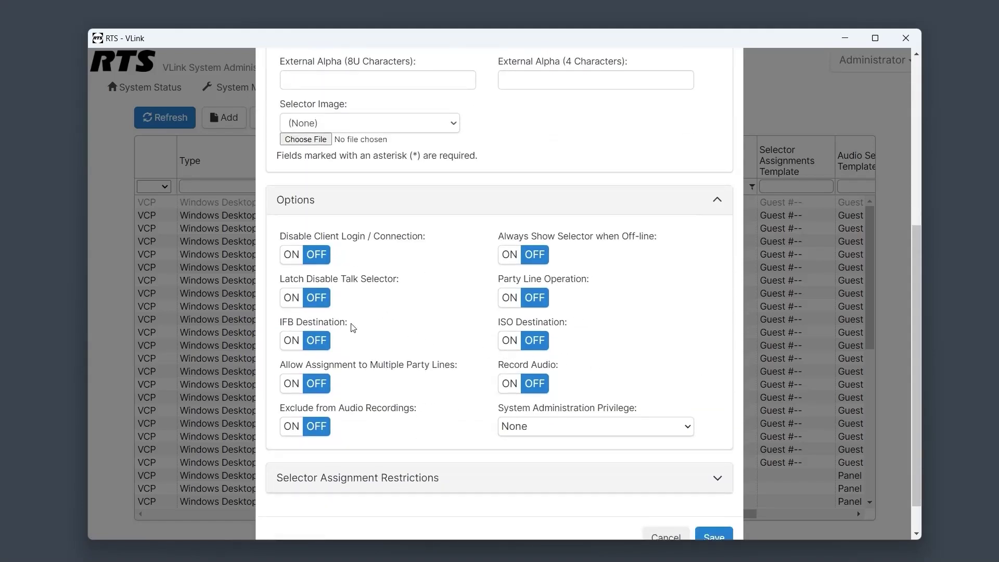
left_click_drag(350, 325, 281, 327)
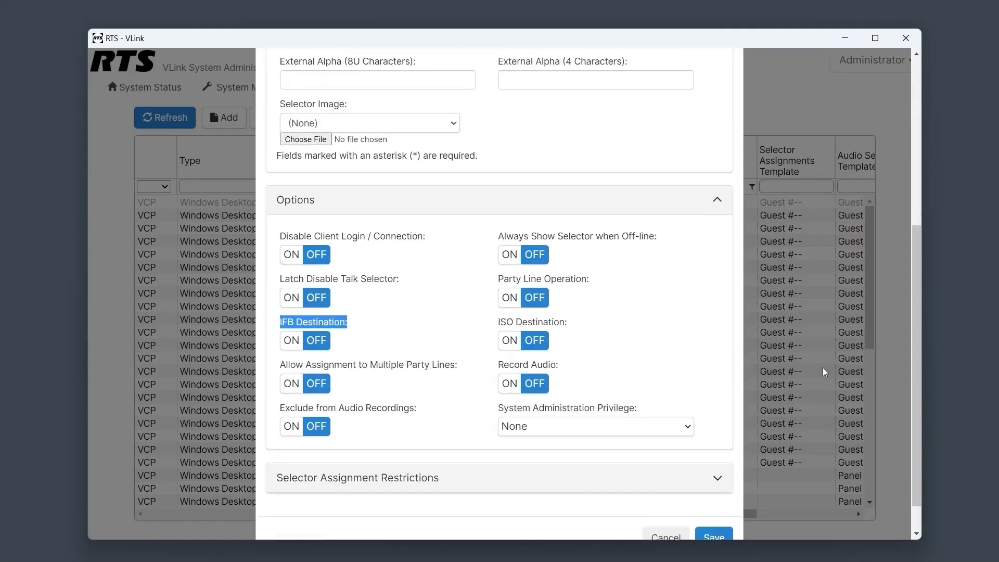
left_click(674, 463)
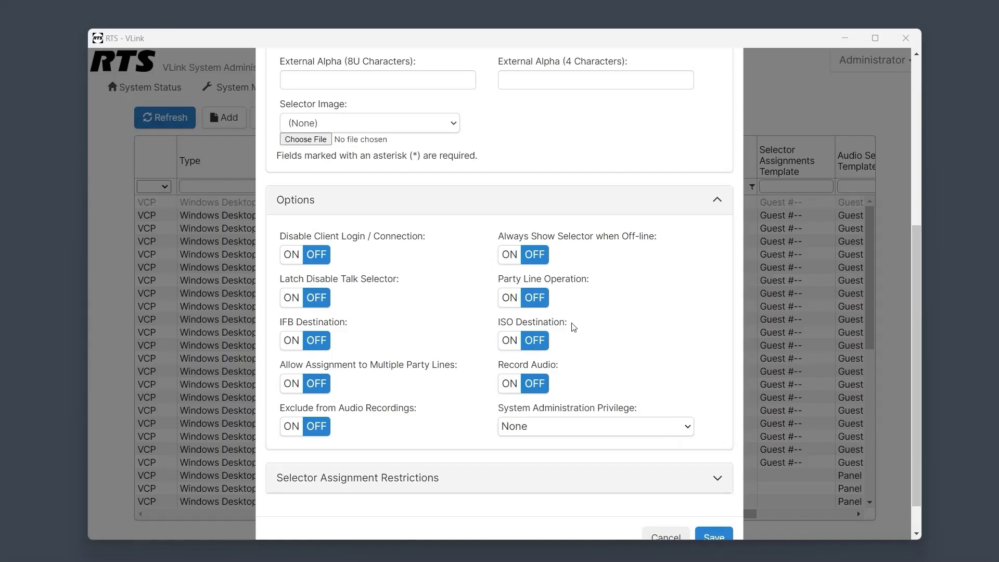
left_click_drag(568, 323, 520, 323)
left_click(735, 462)
left_click_drag(561, 365, 556, 365)
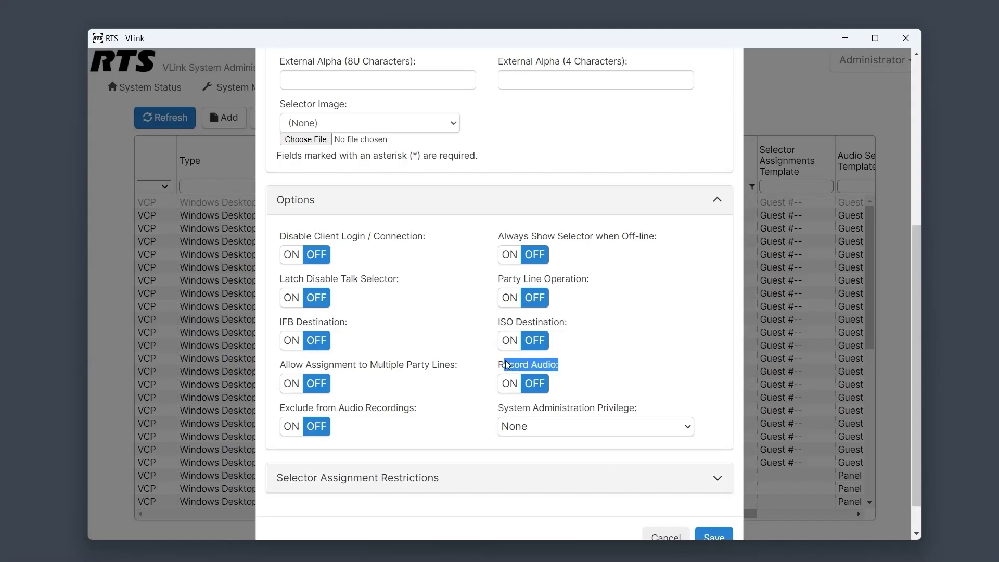
scroll(505, 364, "down", 1)
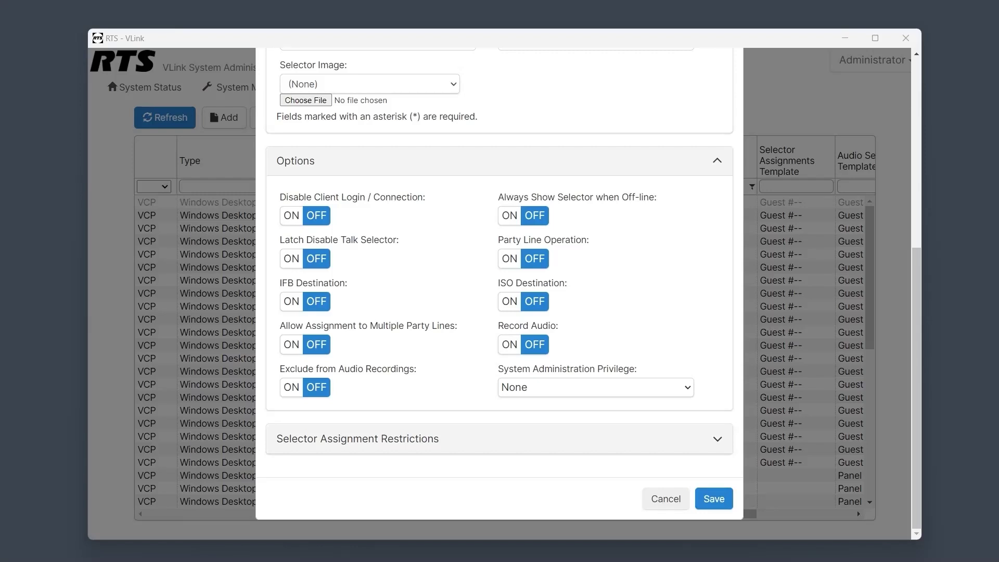
scroll(740, 453, "up", 7)
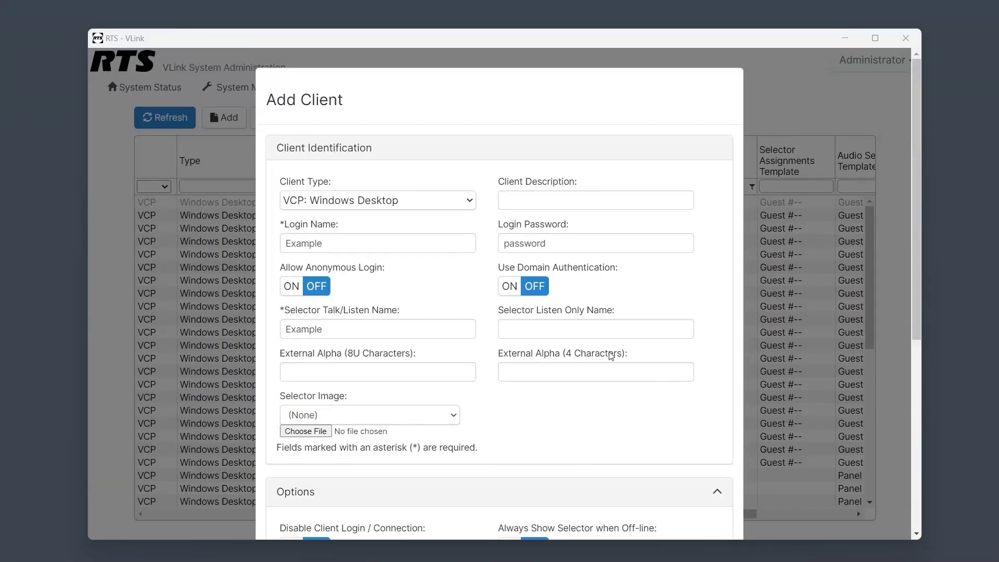
Try client types VDI: Four-Wire Interface, SIP: Registered Trunk, VIDEO: HTTPS Video Stream, RTSP and NDI.
left_click(439, 208)
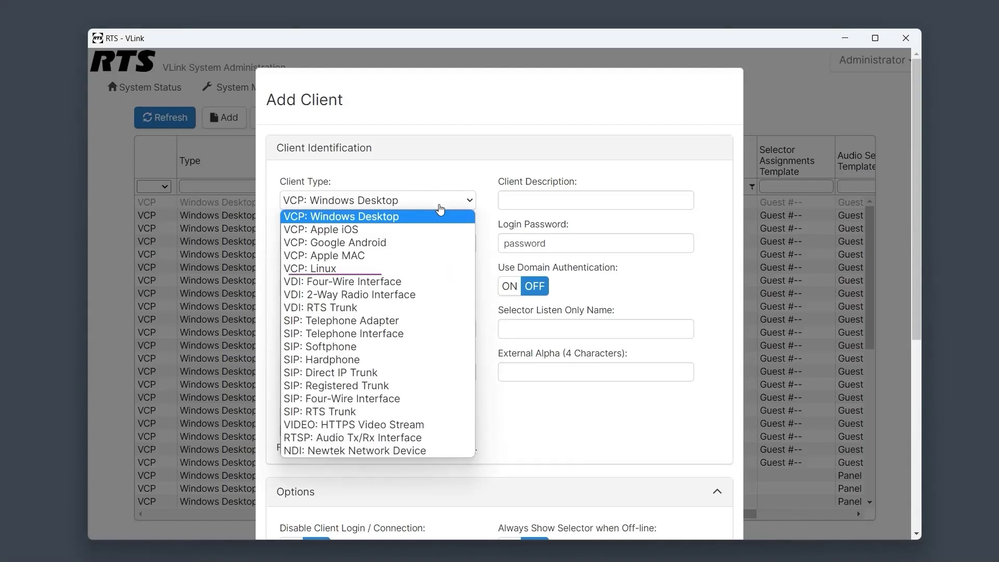
left_click(432, 281)
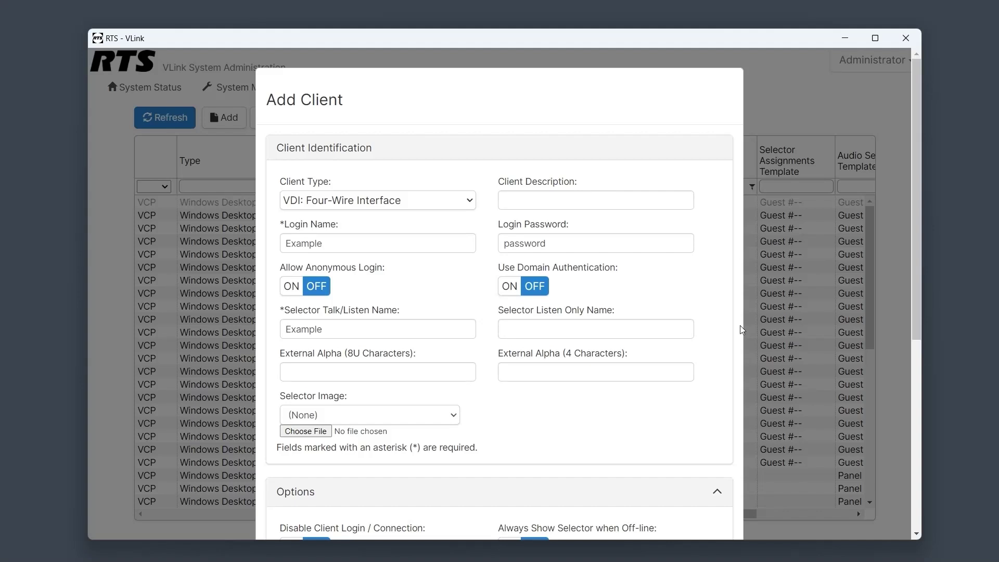
left_click(465, 207)
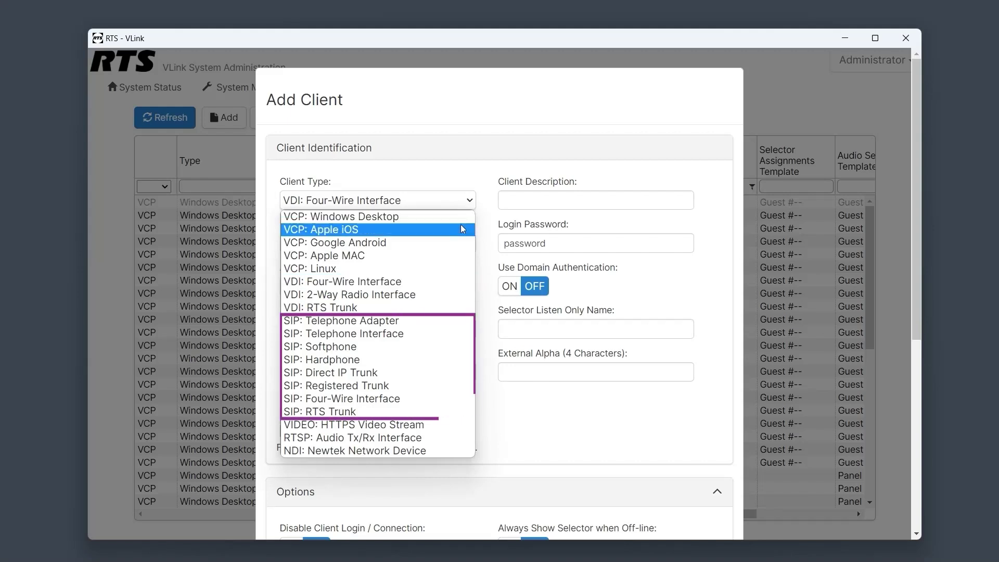
left_click(424, 384)
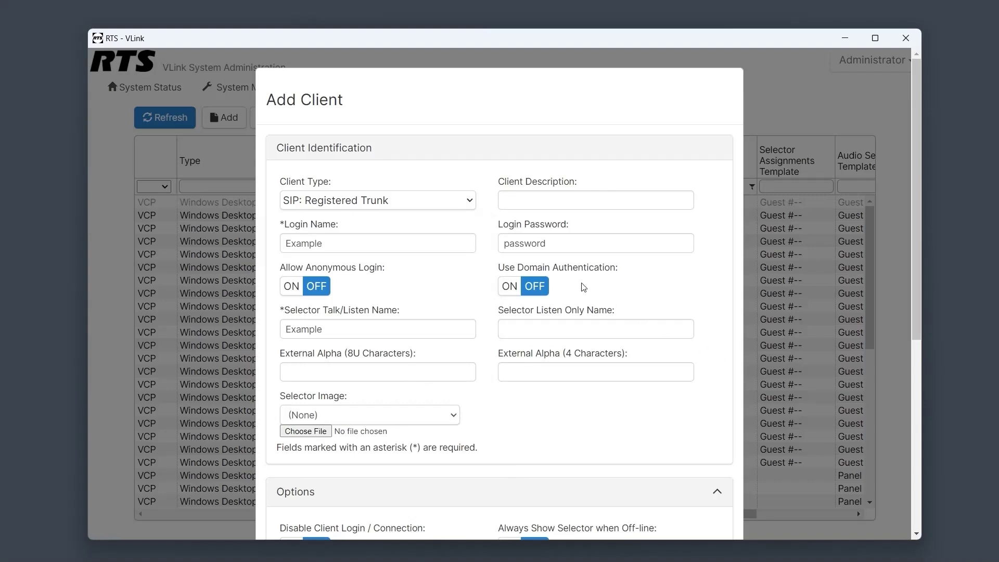
left_click(461, 208)
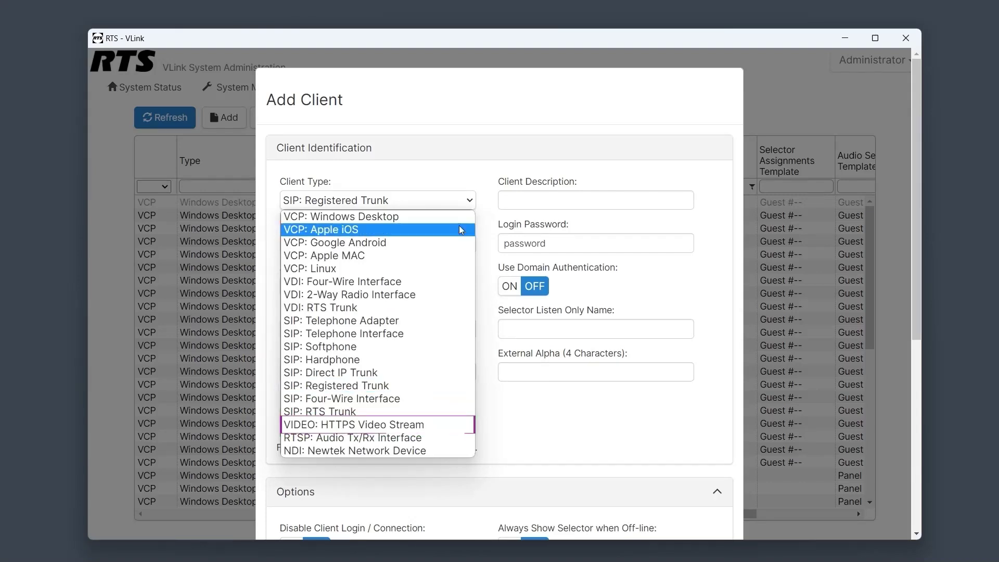
left_click(458, 425)
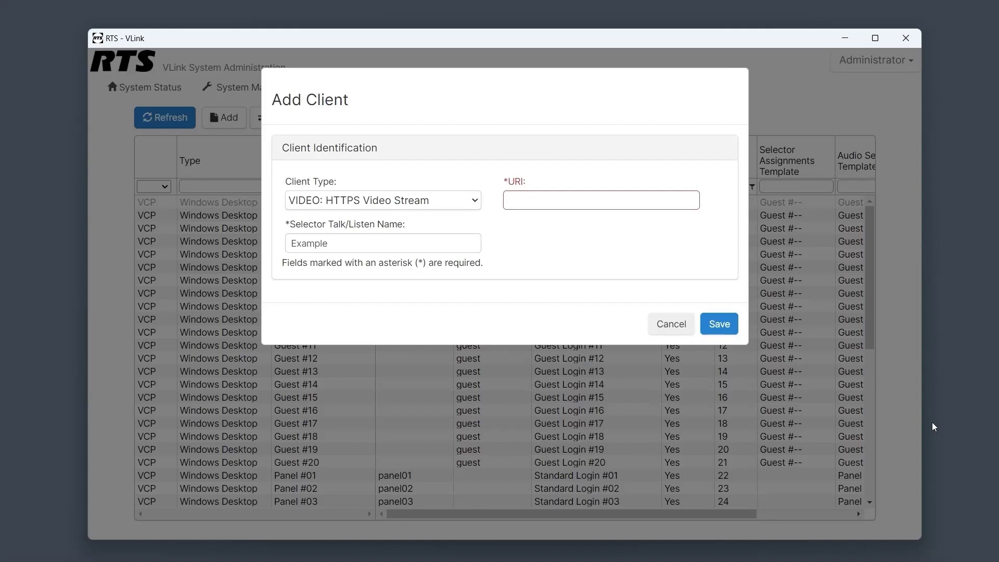
left_click(451, 204)
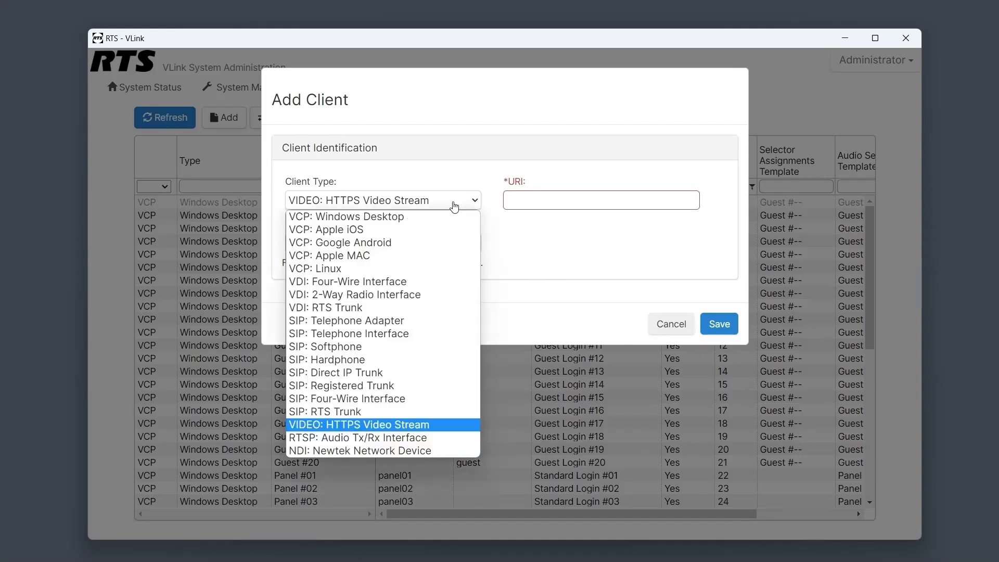
left_click(457, 437)
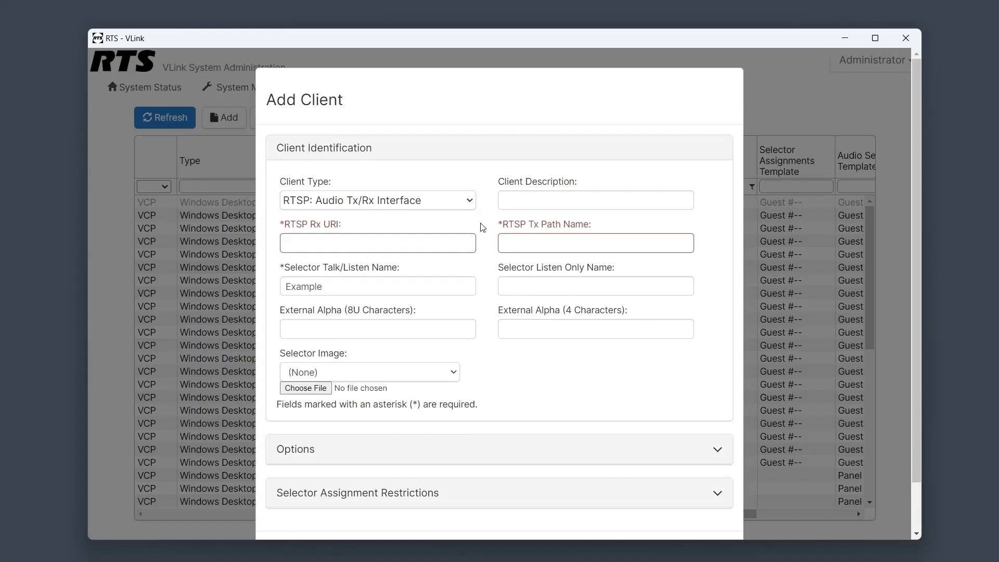
left_click(462, 203)
left_click(456, 451)
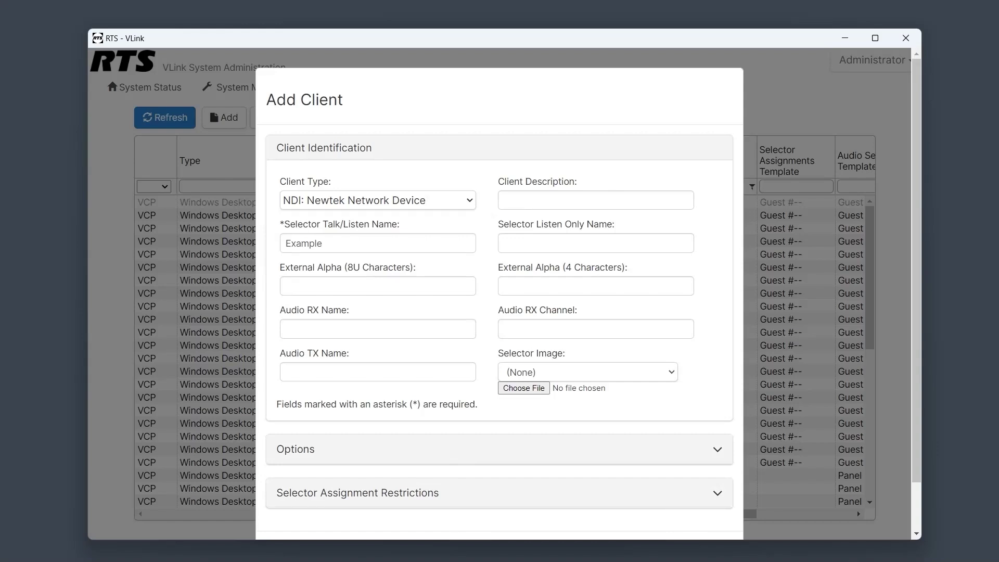
Cancel the Add Client form without saving.
left_click(378, 243)
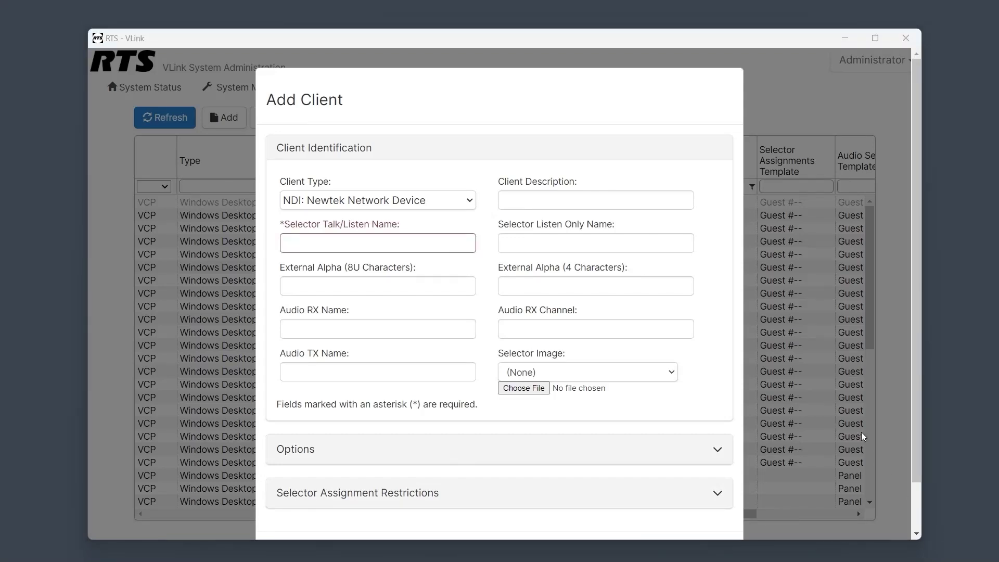
scroll(860, 431, "down", 2)
left_click(648, 503)
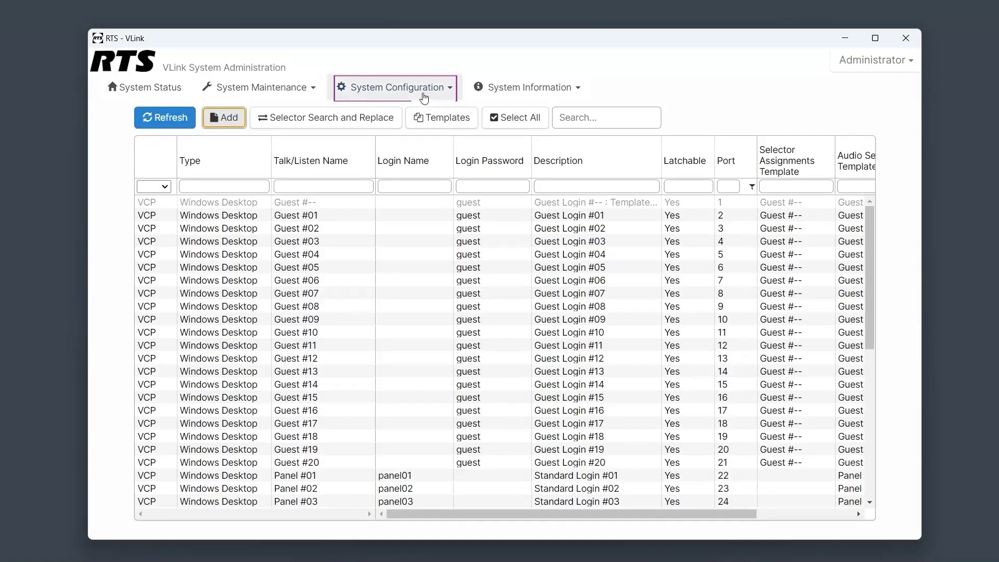
In Group Configuration, create and save a new group with Selector Talk/Listen name Example.
left_click(424, 96)
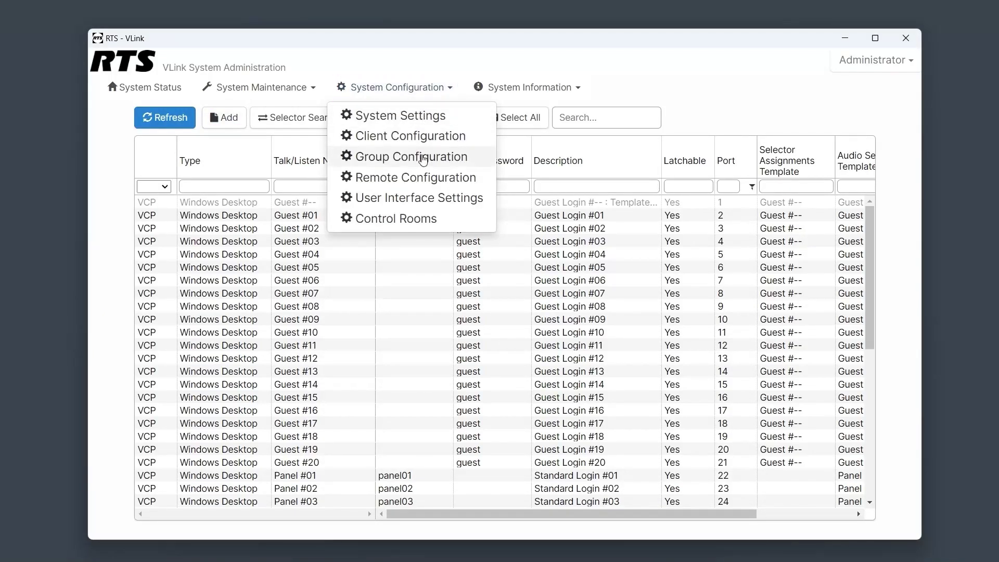
left_click(423, 157)
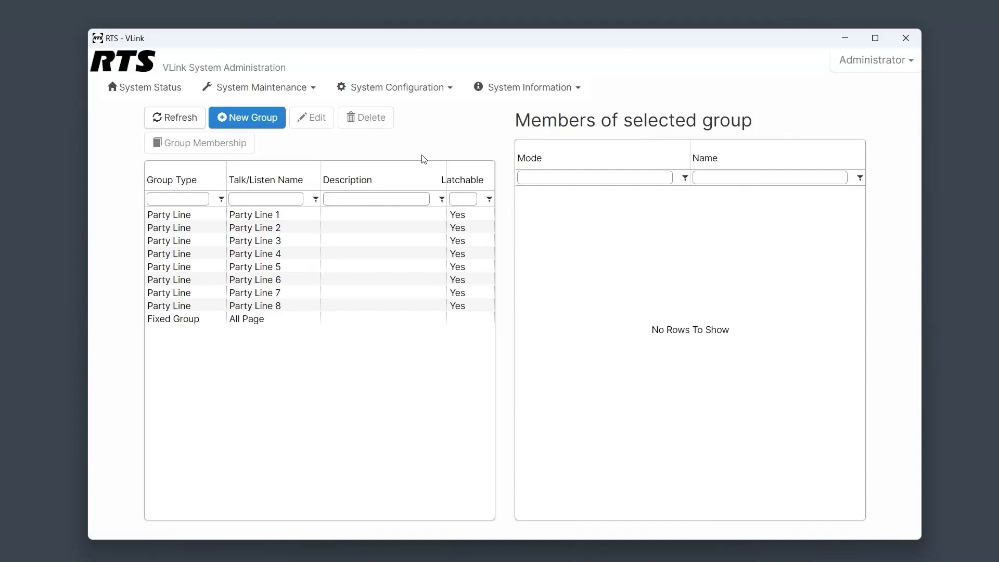
left_click(256, 119)
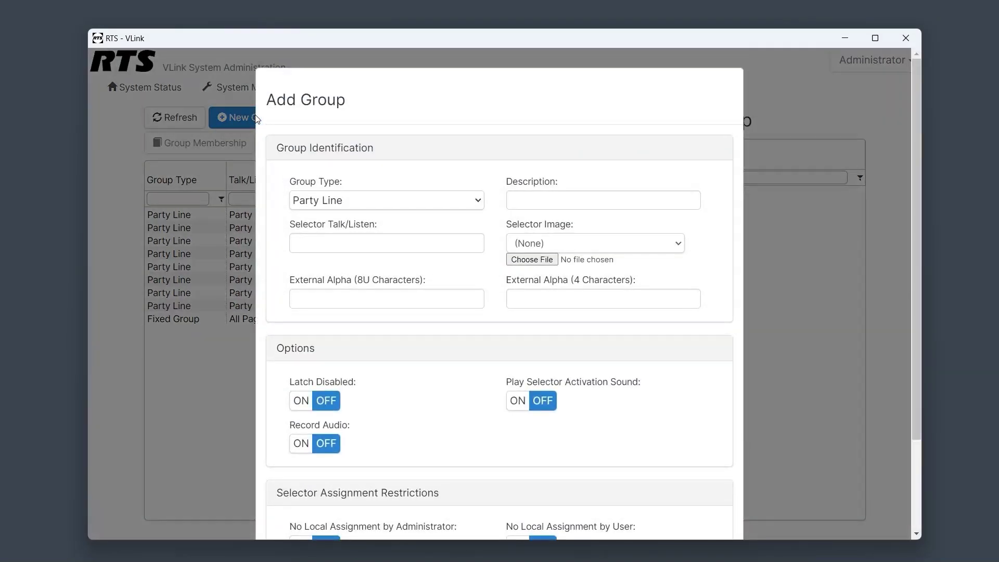
left_click(346, 241)
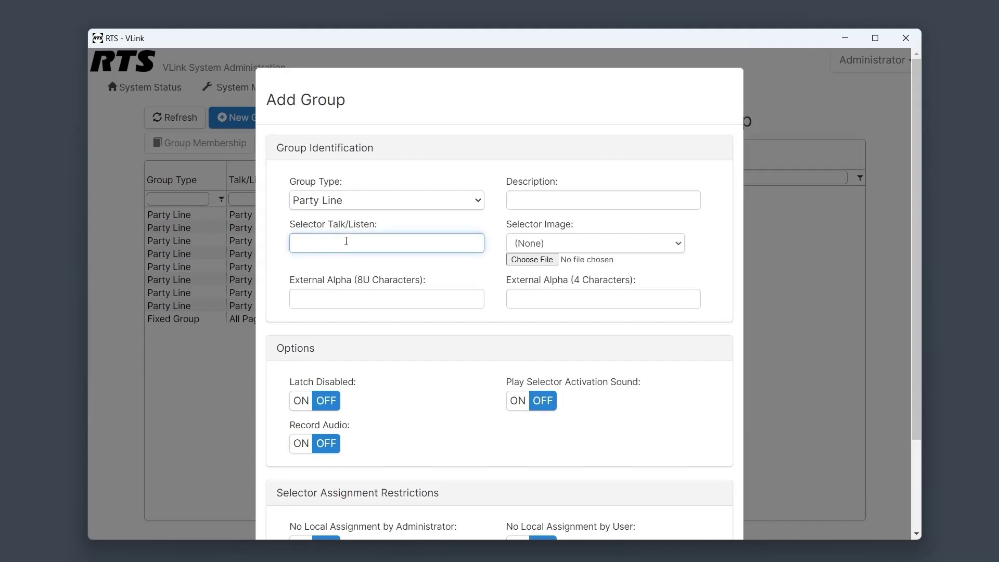
type("Example")
scroll(789, 355, "down", 1)
scroll(788, 351, "down", 1)
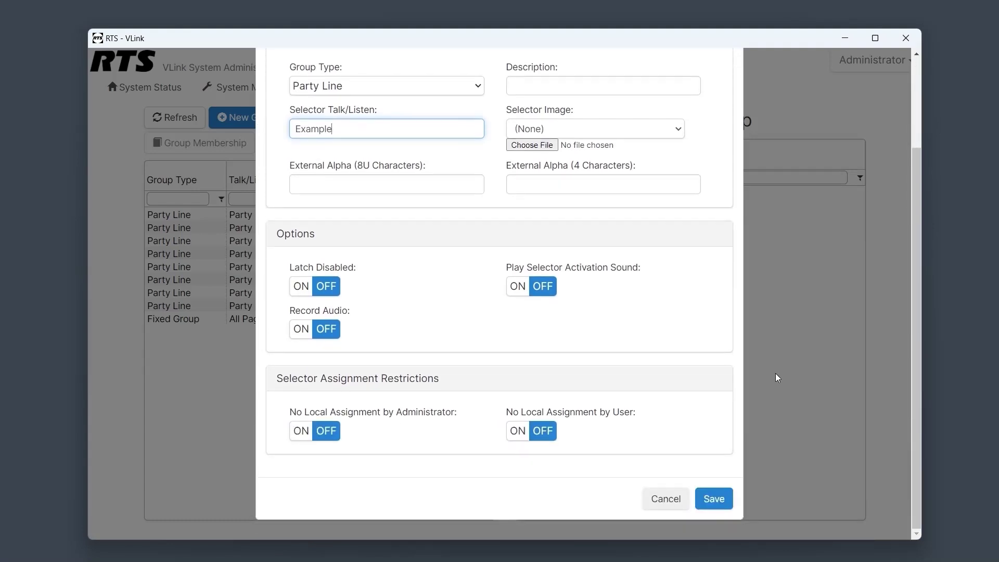
left_click(726, 499)
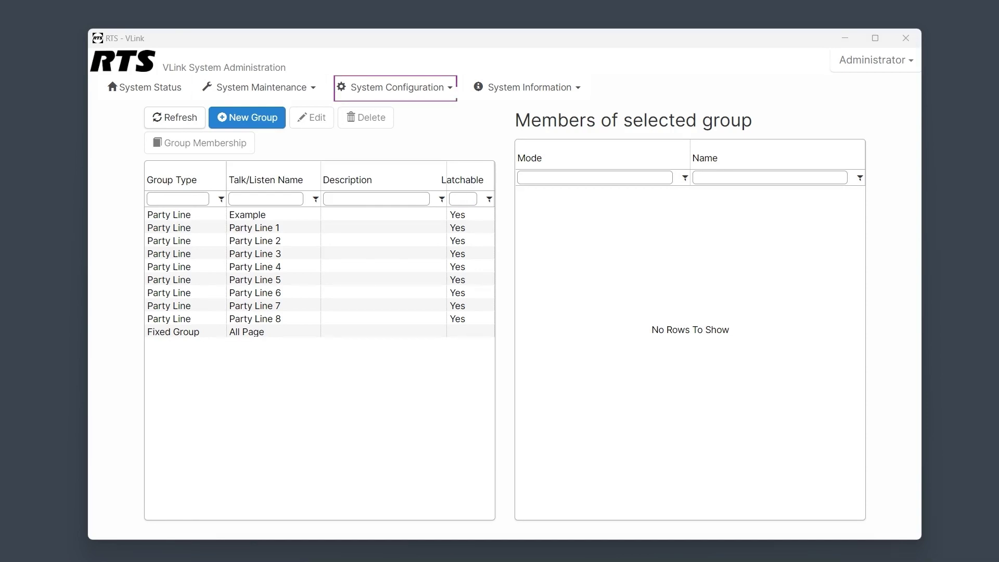
left_click(418, 89)
Open the selector assignments for client User One in Client Configuration.
left_click(434, 137)
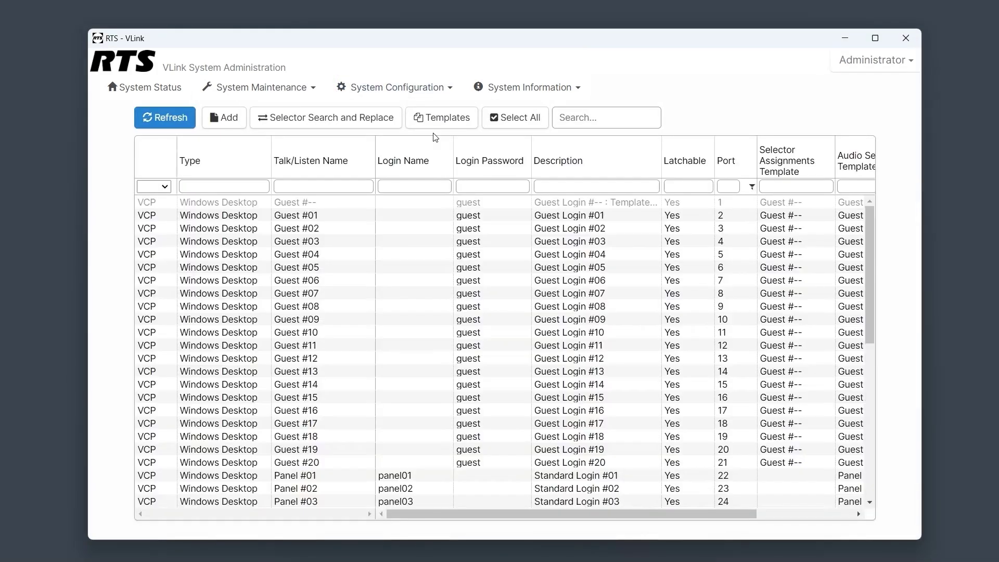
scroll(404, 323, "down", 3)
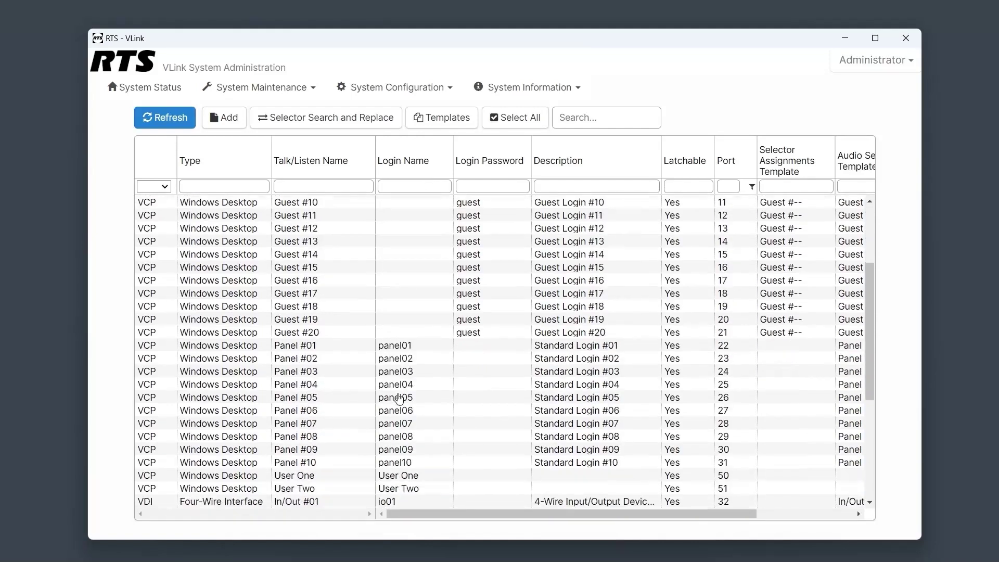
left_click(413, 475)
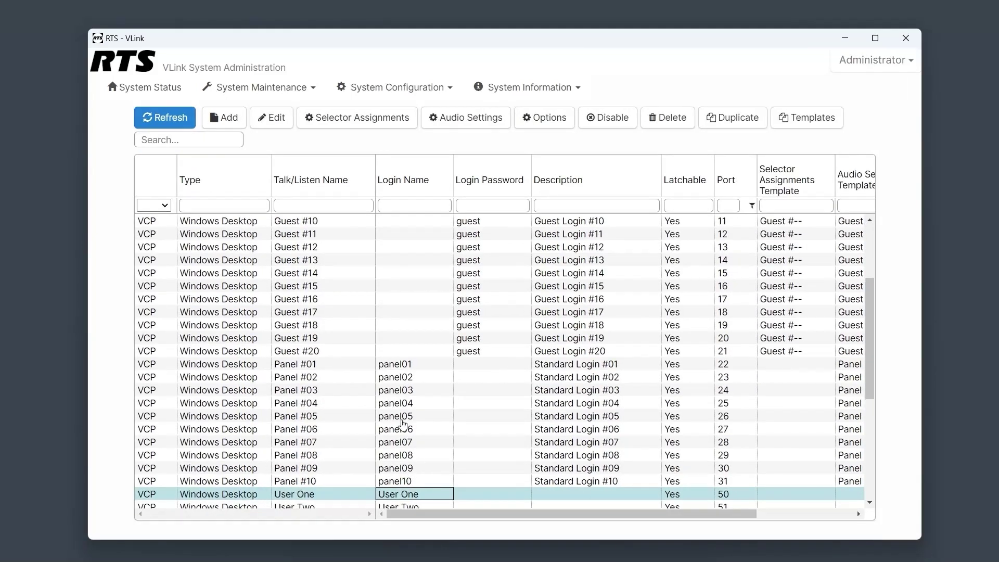
left_click(370, 124)
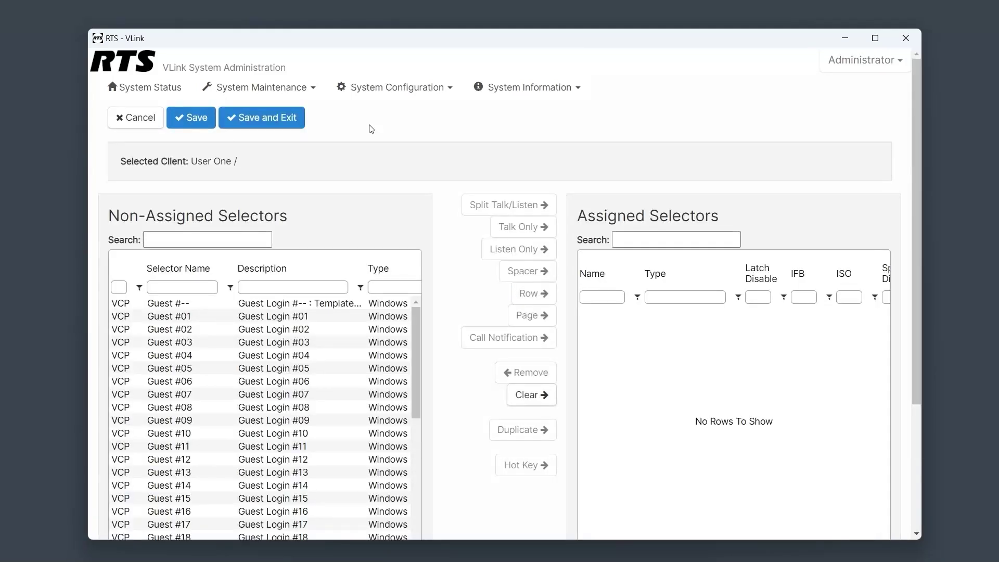
Assign the Example party line as a Talk/Listen selector and save.
scroll(371, 378, "down", 5)
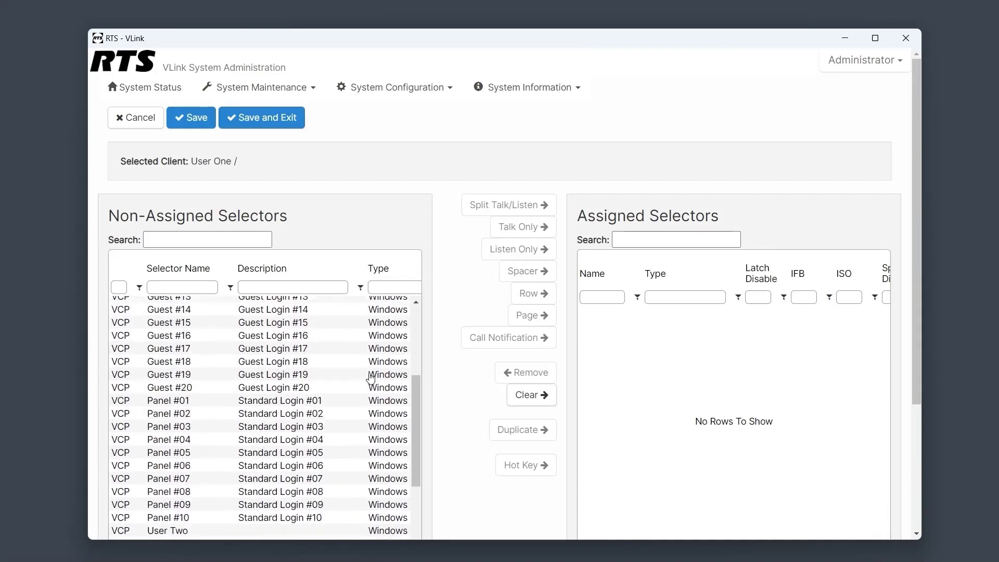
scroll(371, 379, "down", 3)
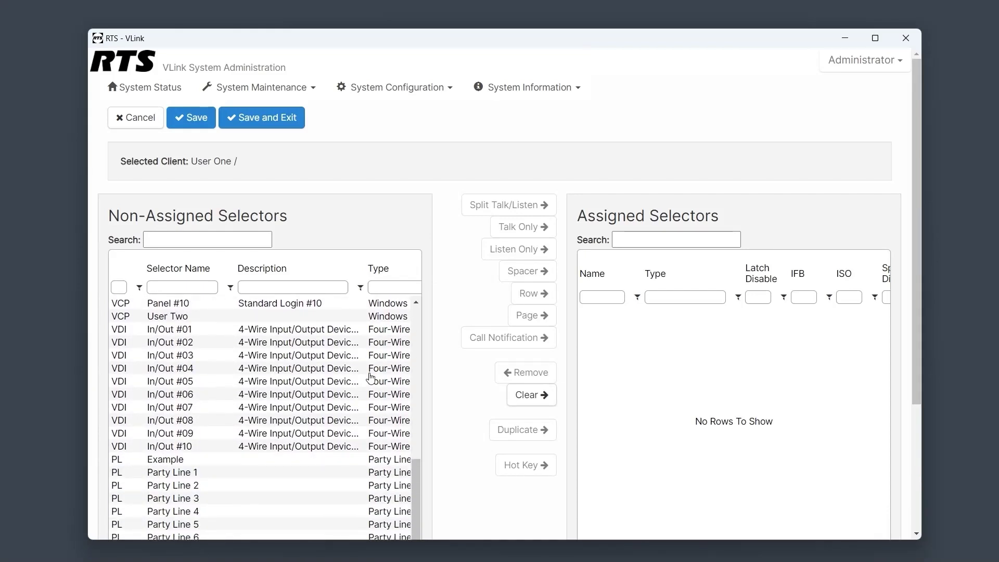
left_click(239, 461)
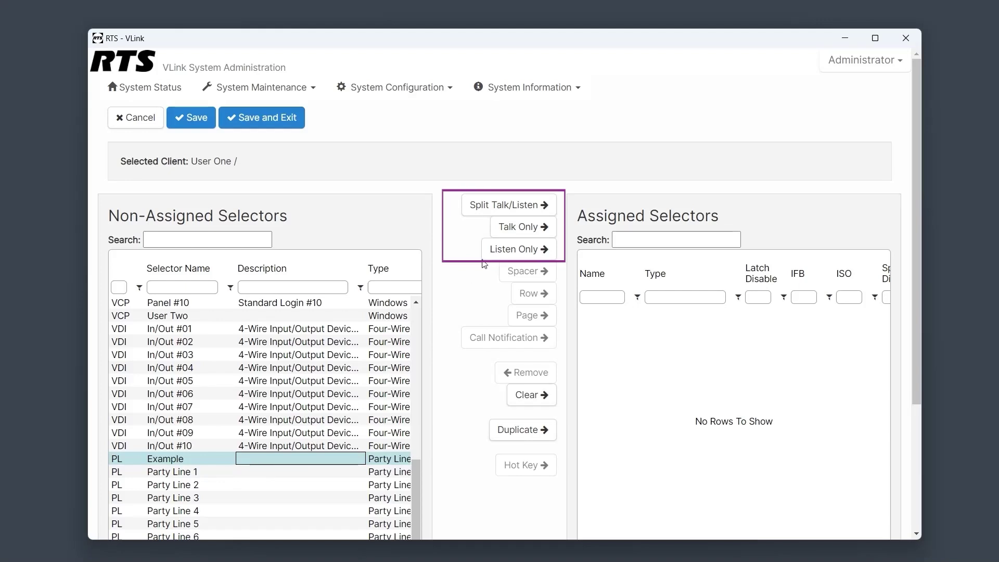
left_click(512, 206)
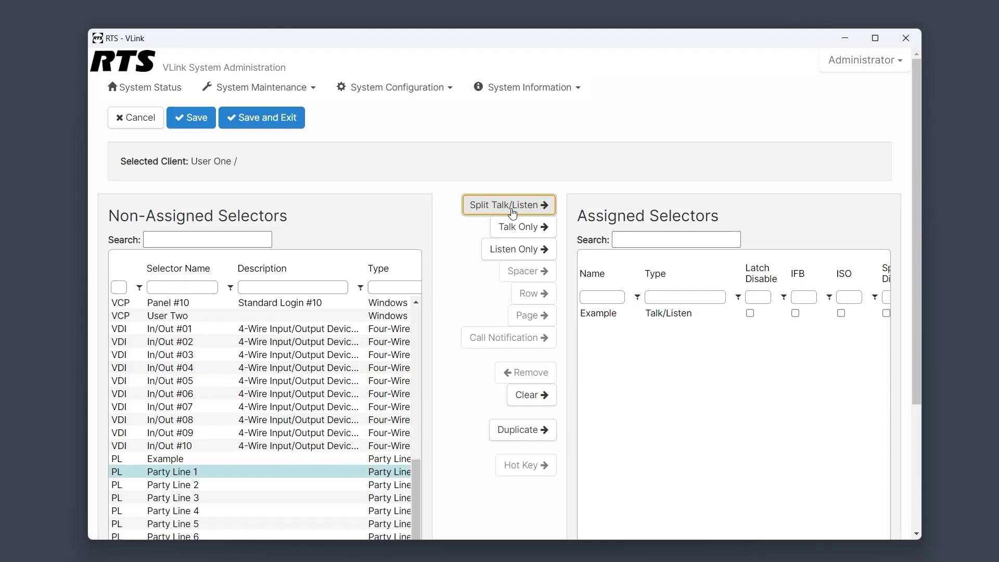
left_click(289, 121)
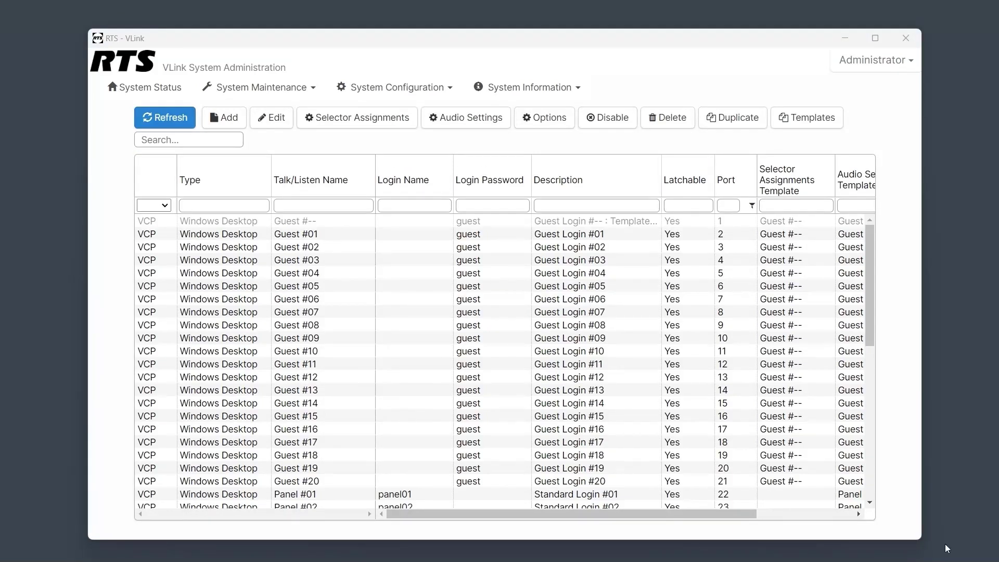
Open the Templates window and select clients User One and User Two.
scroll(681, 407, "down", 5)
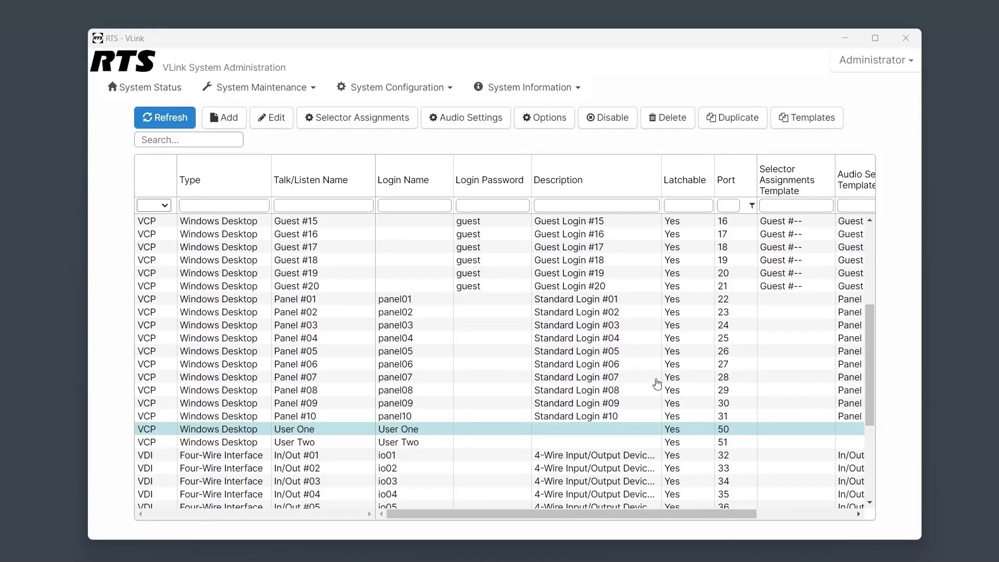
left_click(794, 123)
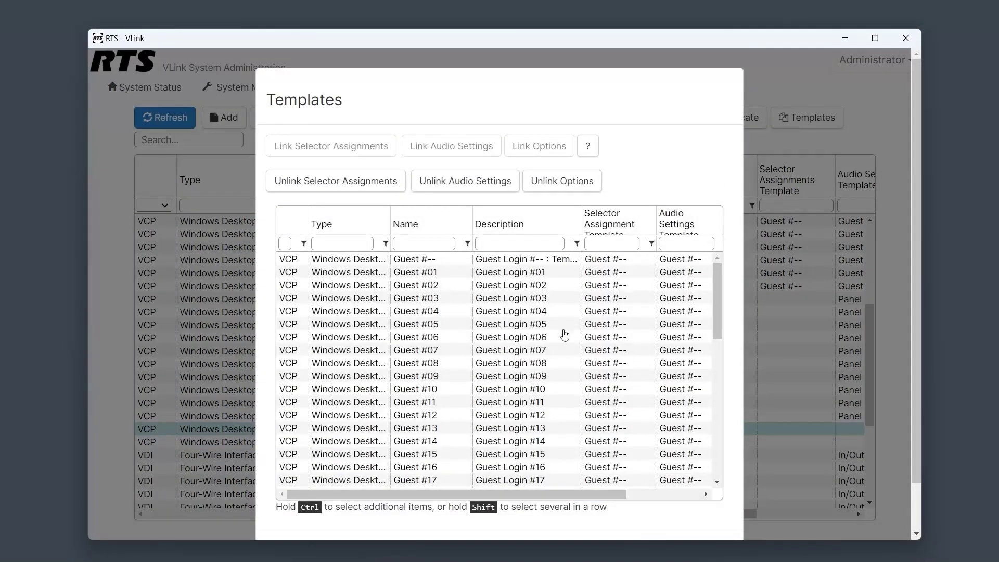
scroll(564, 336, "down", 5)
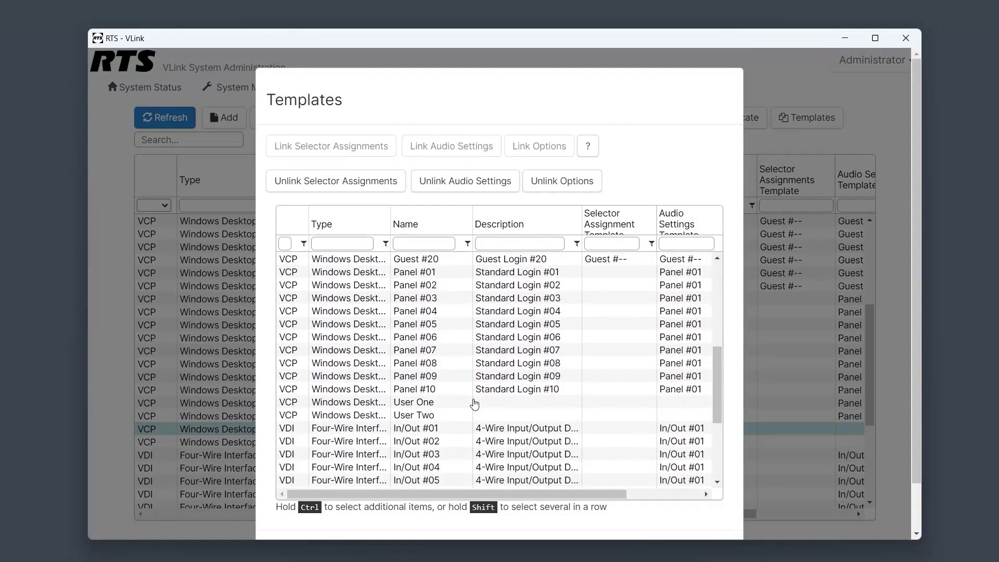
left_click(474, 404)
left_click(467, 416, "shift")
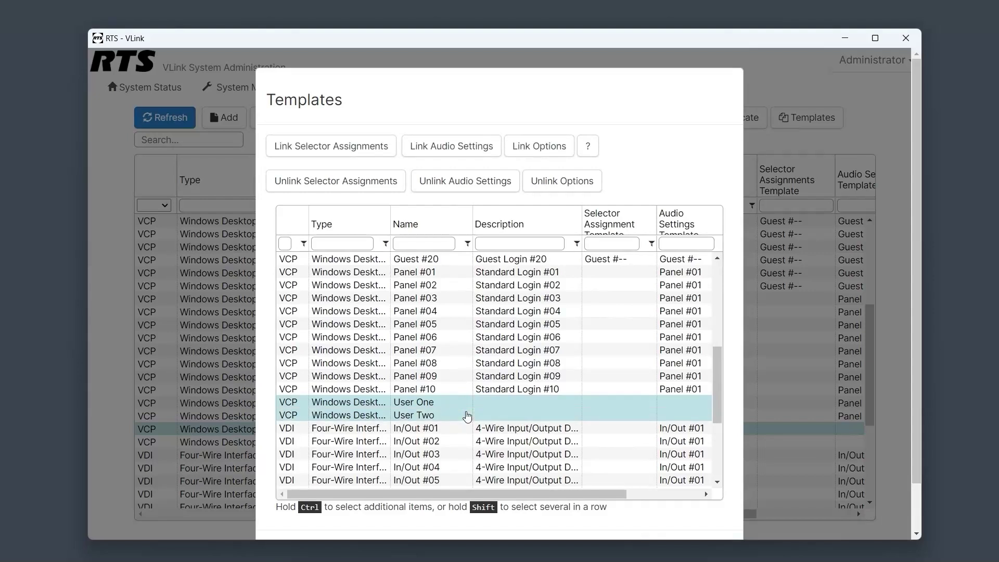